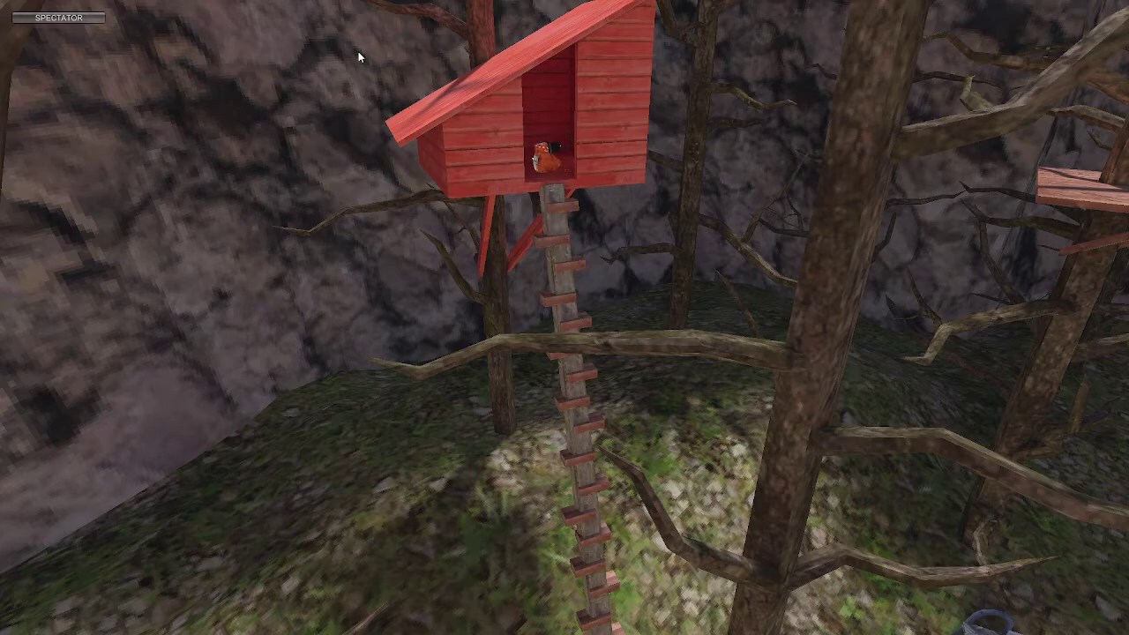
{"action": "key", "text": "d"}
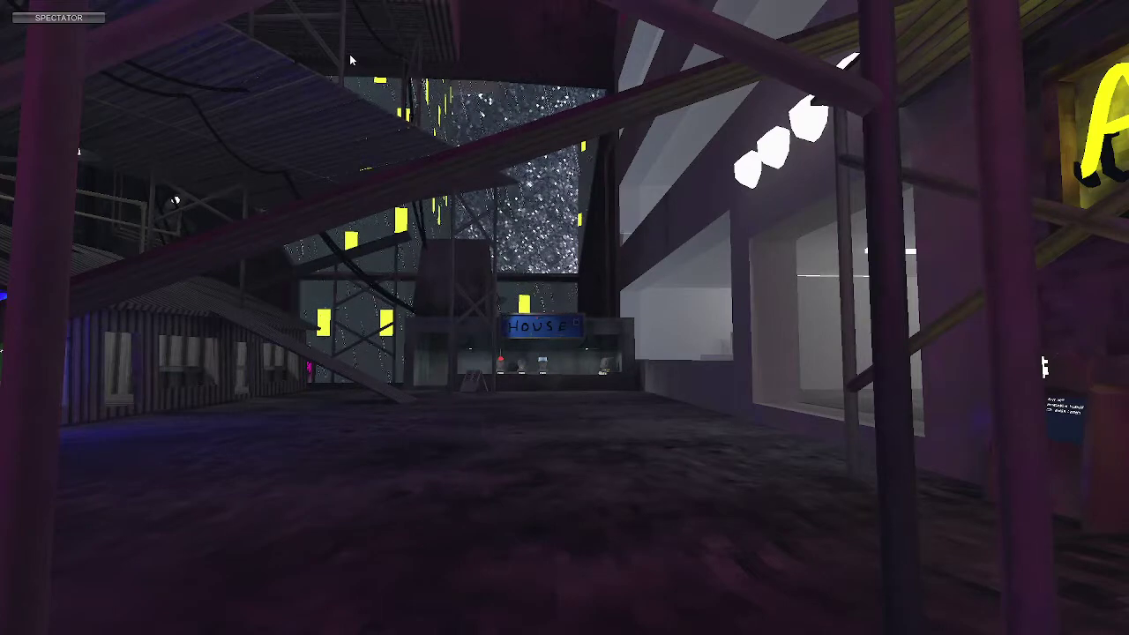
{"action": "key", "text": "w"}
{"action": "key", "text": "d"}
{"action": "key", "text": "d"}
{"action": "key", "text": "d"}
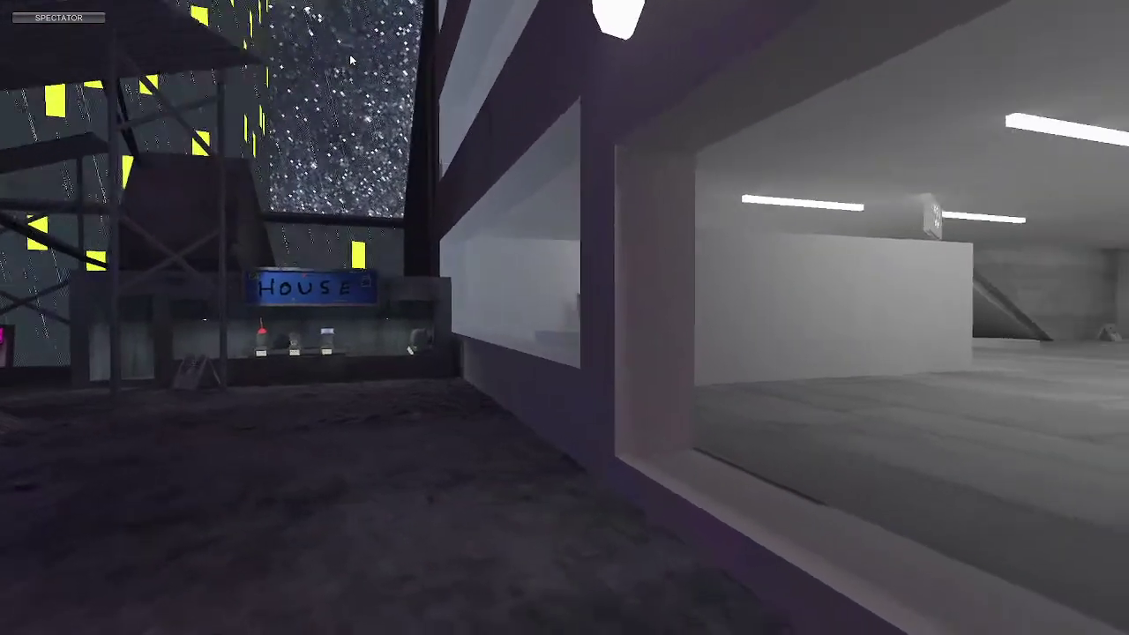